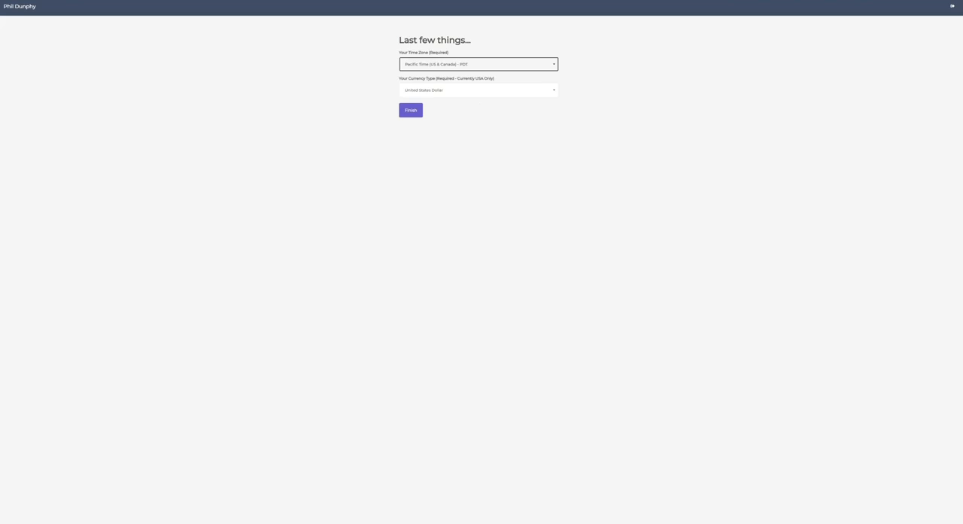
- Finish the account setup with Pacific Time (US & Canada) and United States Dollar, and look at the support chat
{"action": "left_click", "coordinate": [415, 110]}
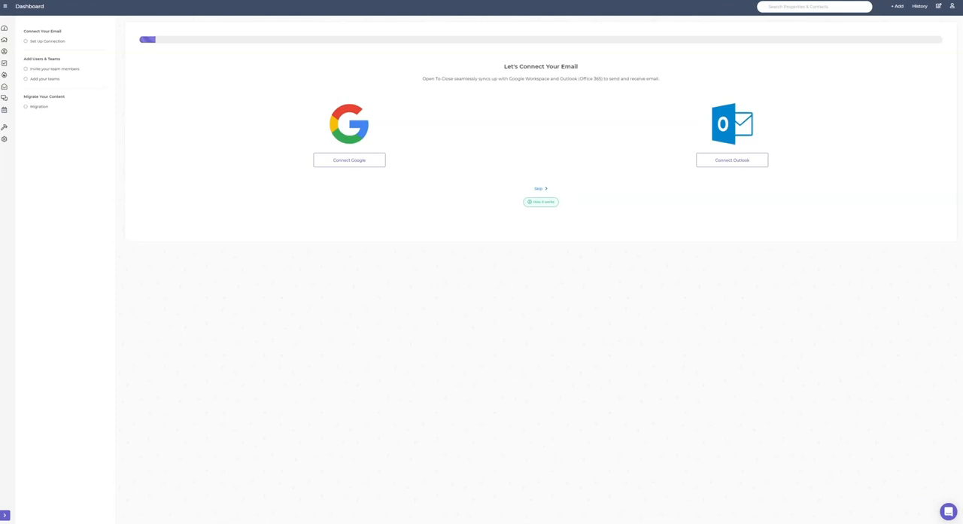
{"action": "left_click", "coordinate": [948, 510]}
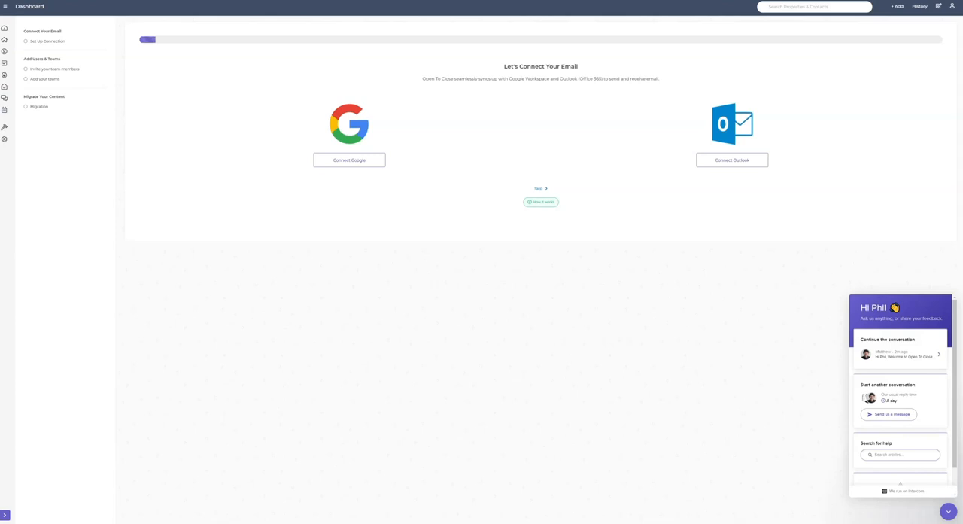
{"action": "left_click", "coordinate": [948, 512]}
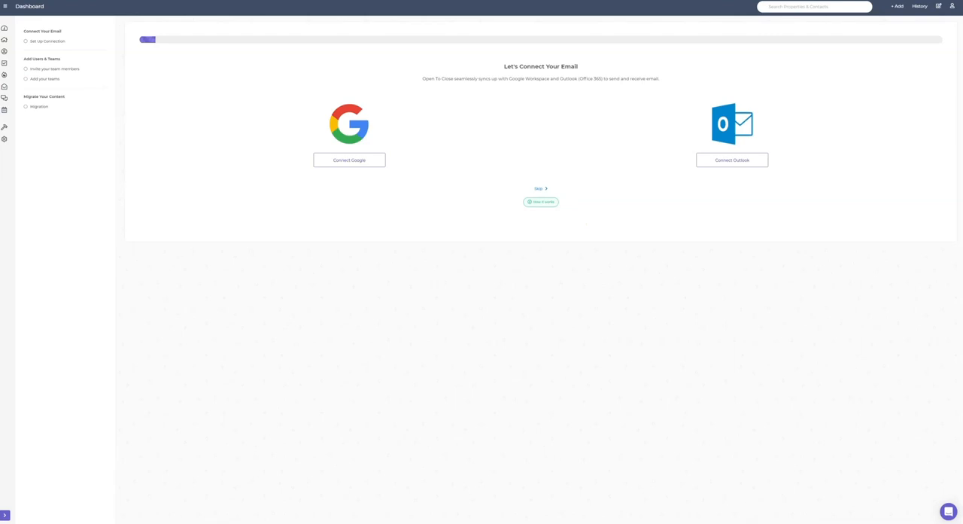
- Review the instructions for connecting Google Workspace or Outlook, and skip the email connection
{"action": "left_click", "coordinate": [541, 202]}
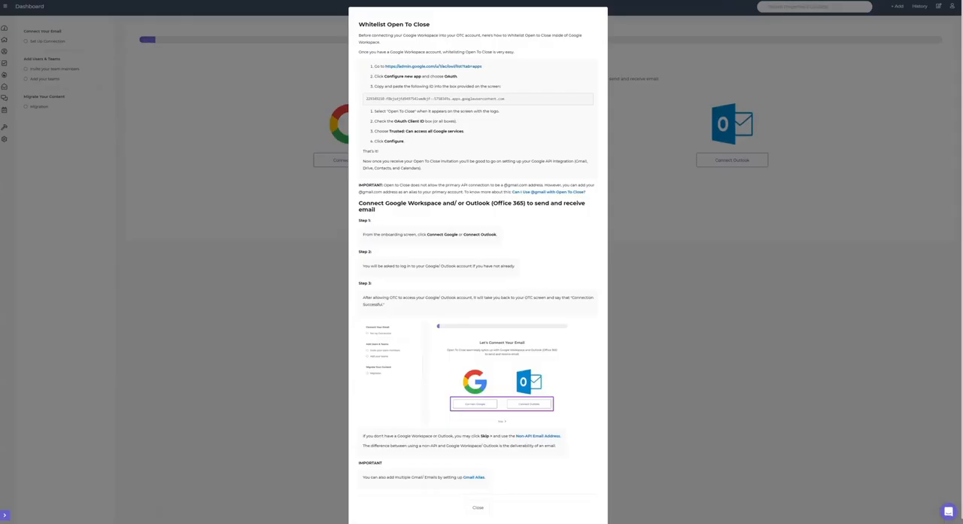
{"action": "scroll", "coordinate": [478, 263], "scroll_direction": "down", "scroll_amount": 1}
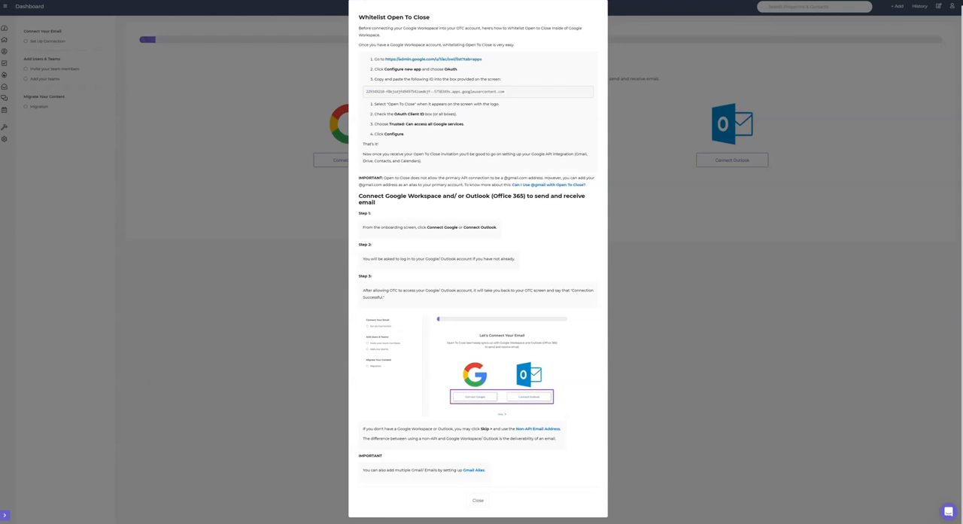
{"action": "key", "text": "Escape"}
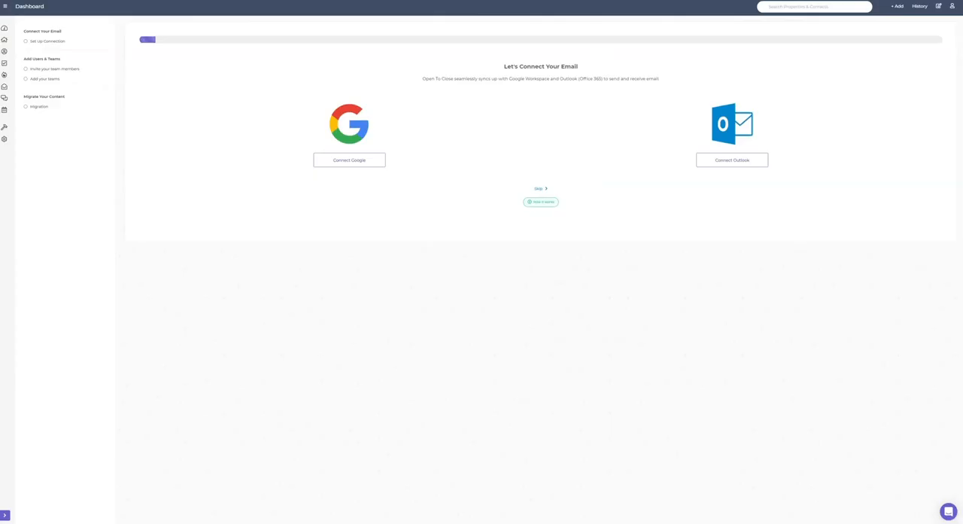
{"action": "left_click", "coordinate": [540, 189]}
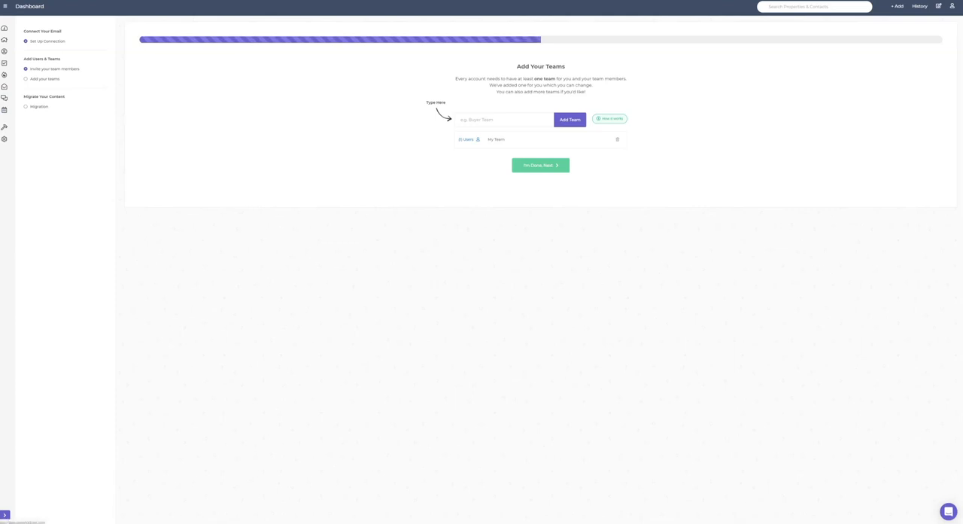
- Open the user list of My Team and check which users are available to add
{"action": "left_click", "coordinate": [467, 139]}
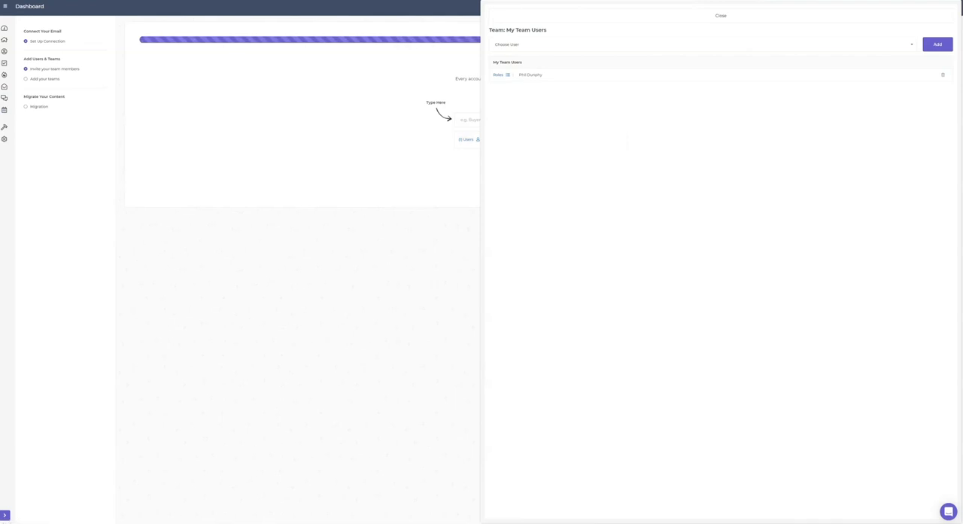
{"action": "left_click", "coordinate": [534, 44]}
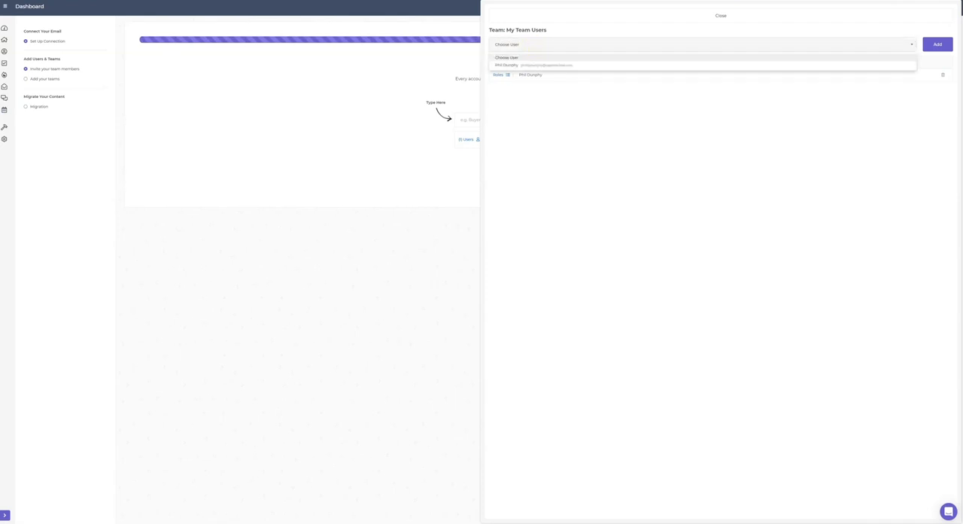
{"action": "left_click", "coordinate": [533, 44]}
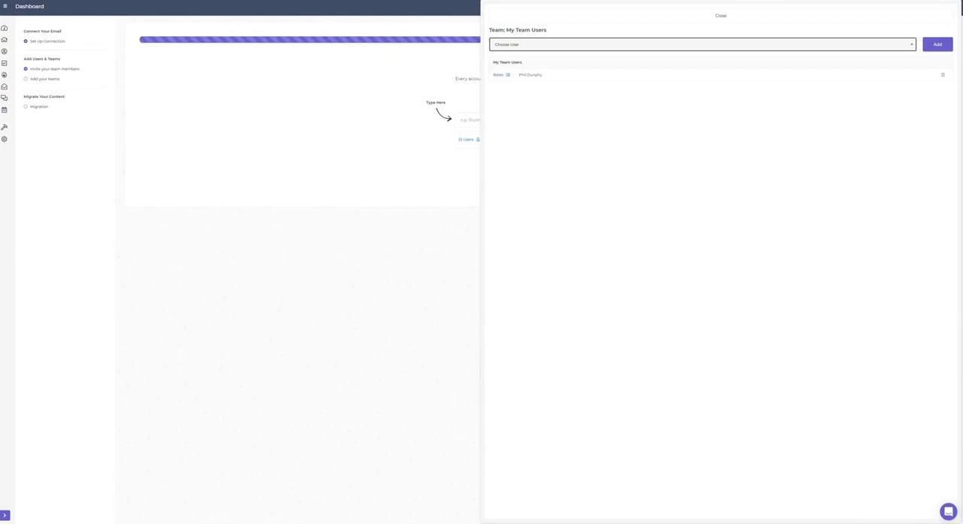
- Assign My Team's user every available role except Email Specialist and Compliance Manager, and return to the team's user list
{"action": "left_click", "coordinate": [501, 75]}
{"action": "left_click", "coordinate": [500, 75]}
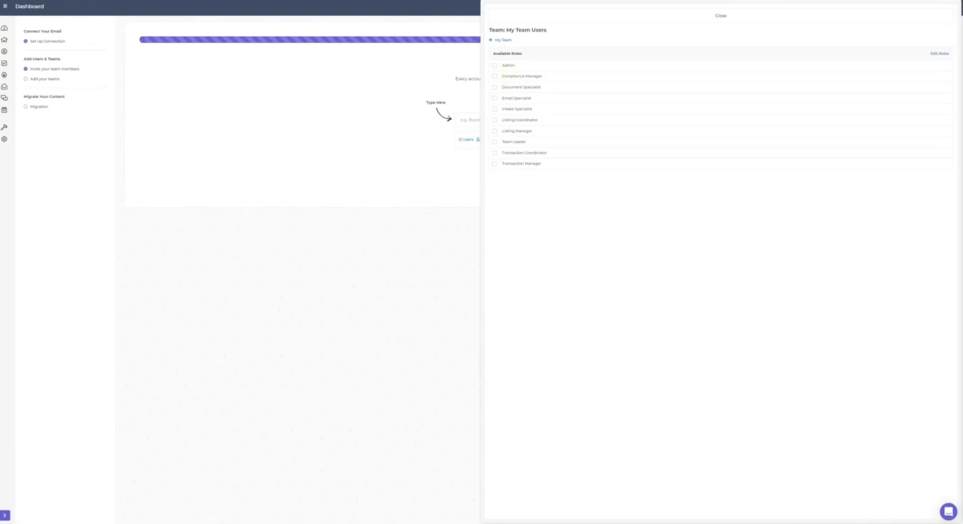
{"action": "left_click", "coordinate": [912, 41]}
{"action": "left_click", "coordinate": [912, 41]}
{"action": "left_click", "coordinate": [937, 55]}
{"action": "left_click", "coordinate": [495, 163]}
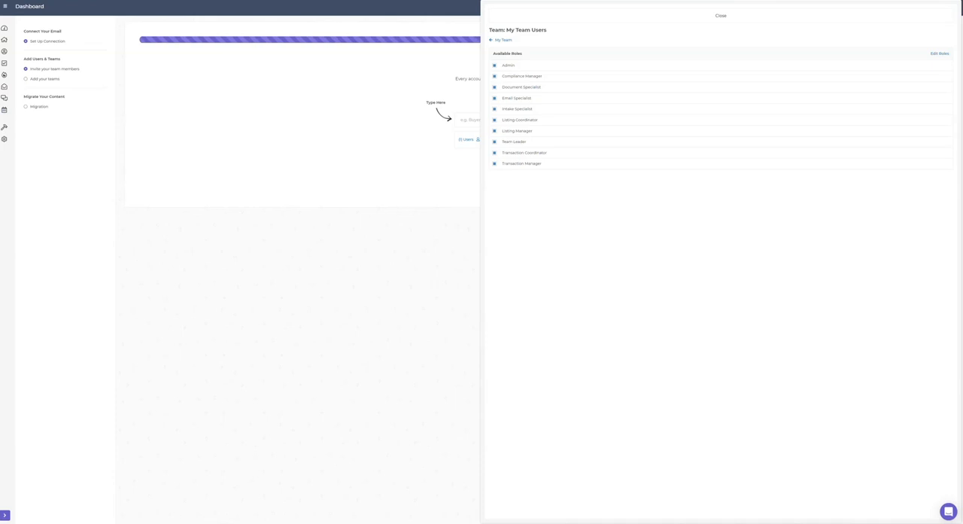
{"action": "left_click", "coordinate": [494, 98]}
{"action": "left_click", "coordinate": [495, 76]}
{"action": "left_click", "coordinate": [502, 39]}
- Review the available users and the assigned roles for My Team, and close its user list
{"action": "left_click", "coordinate": [522, 45]}
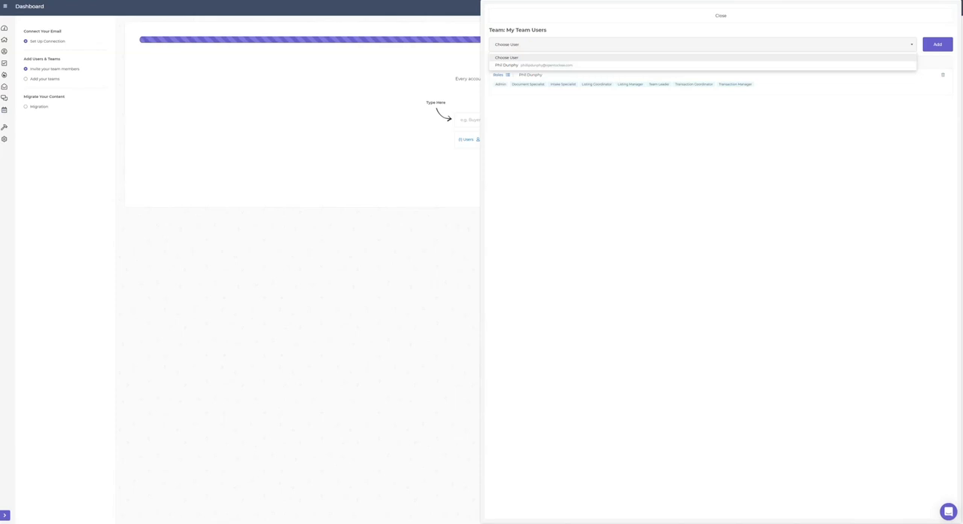
{"action": "left_click", "coordinate": [506, 74]}
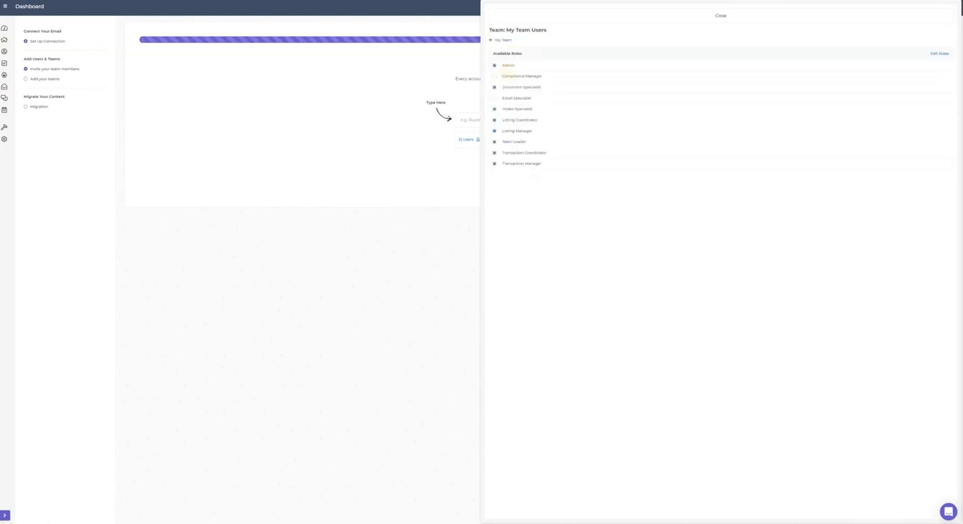
{"action": "left_click", "coordinate": [503, 40]}
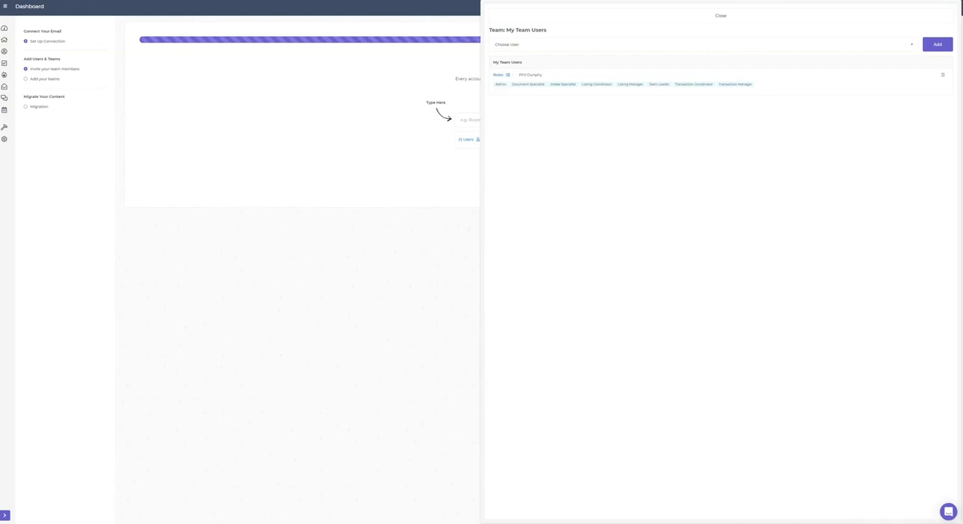
{"action": "left_click", "coordinate": [721, 15]}
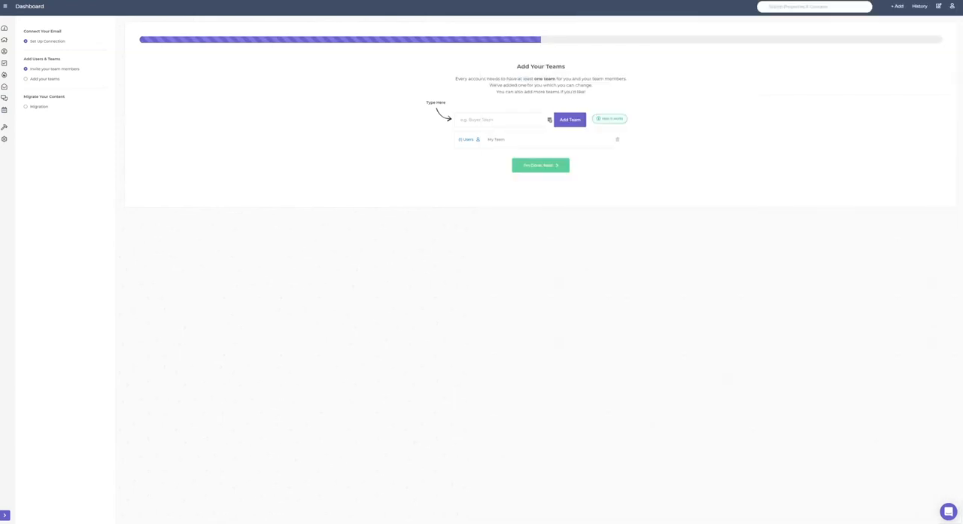
- Add two more teams named Listing Team and Buyer CTC
{"action": "left_click", "coordinate": [471, 121]}
{"action": "type", "text": "Listing Team"}
{"action": "key", "text": "Return"}
{"action": "left_click", "coordinate": [466, 120]}
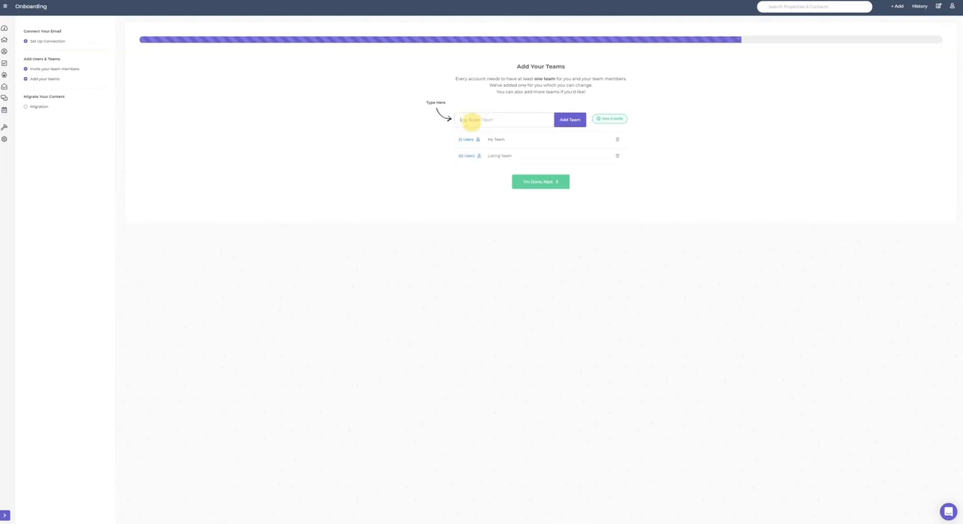
{"action": "type", "text": "Buyer CTC"}
{"action": "key", "text": "Return"}
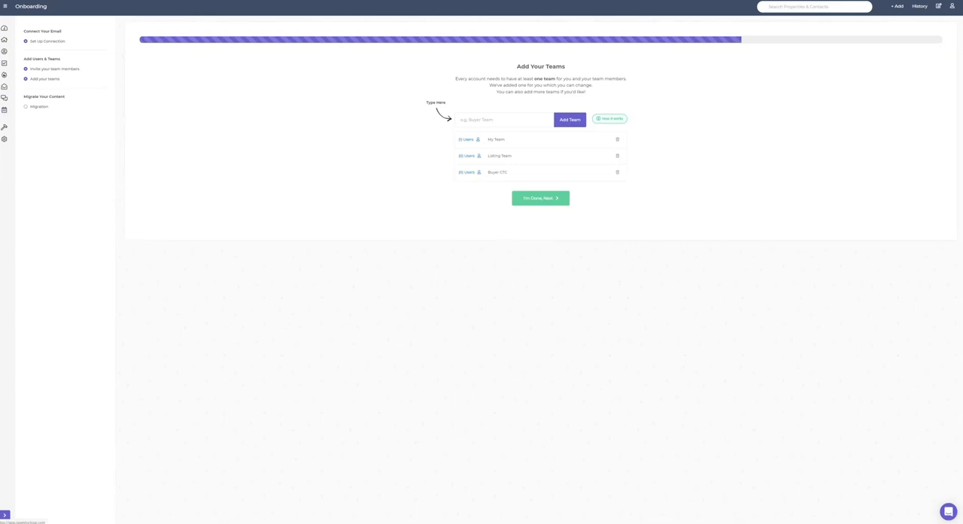
- Add the existing account user to Listing Team
{"action": "left_click", "coordinate": [468, 156]}
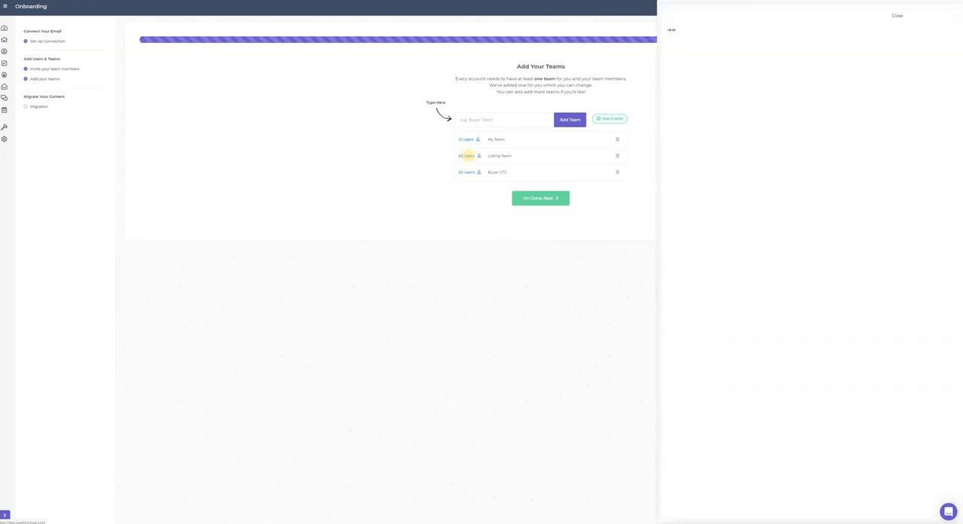
{"action": "left_click", "coordinate": [524, 44]}
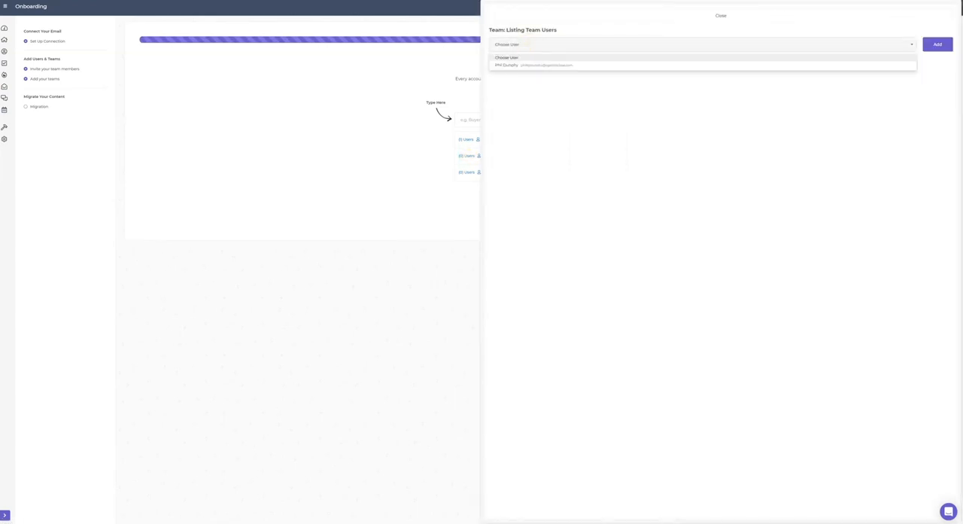
{"action": "left_click", "coordinate": [522, 64]}
{"action": "left_click", "coordinate": [938, 43]}
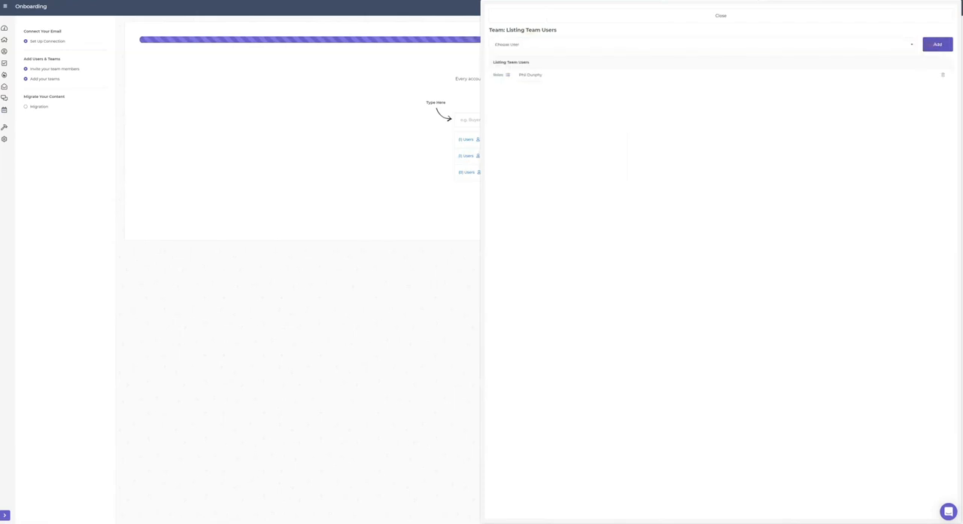
- Give the Listing Team user roles including Admin and Document Specialist, and close the team's user settings
{"action": "left_click", "coordinate": [501, 75]}
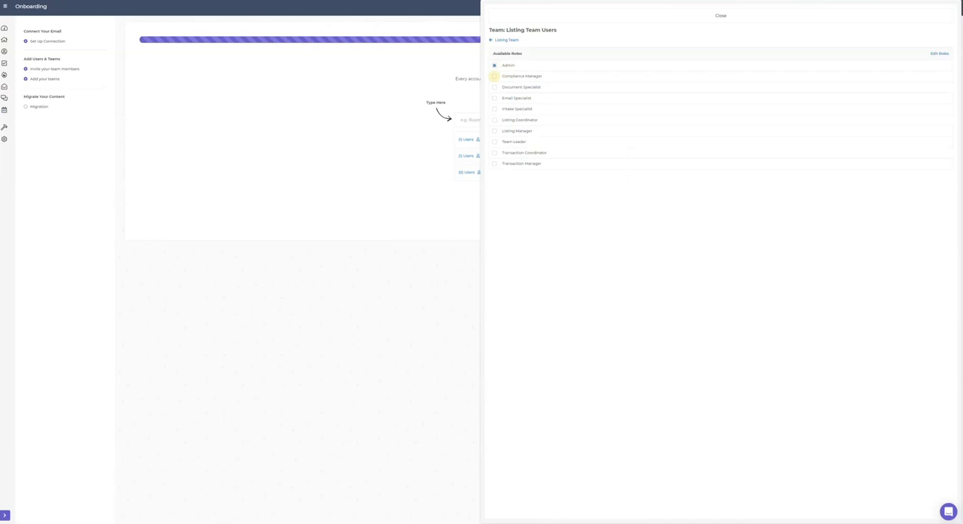
{"action": "left_click", "coordinate": [495, 86]}
{"action": "left_click", "coordinate": [641, 20]}
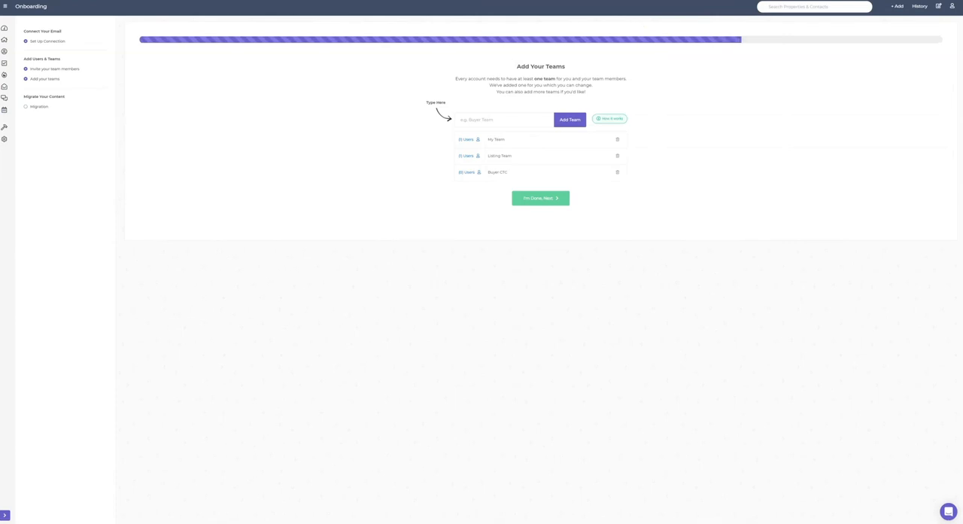
- Finish the team setup without migrating from TCWorkflow, and expand the dashboard's main navigation
{"action": "left_click", "coordinate": [541, 198]}
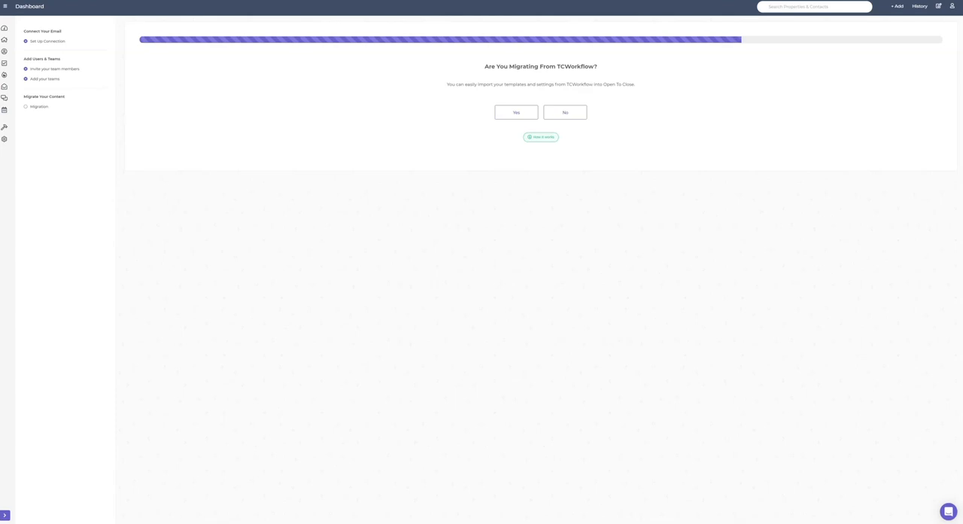
{"action": "left_click", "coordinate": [565, 113]}
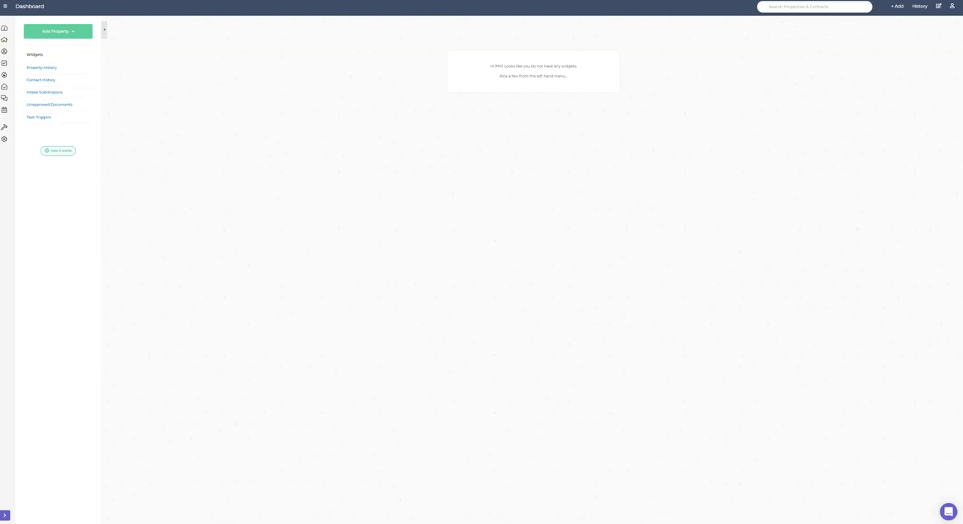
{"action": "left_click", "coordinate": [6, 6]}
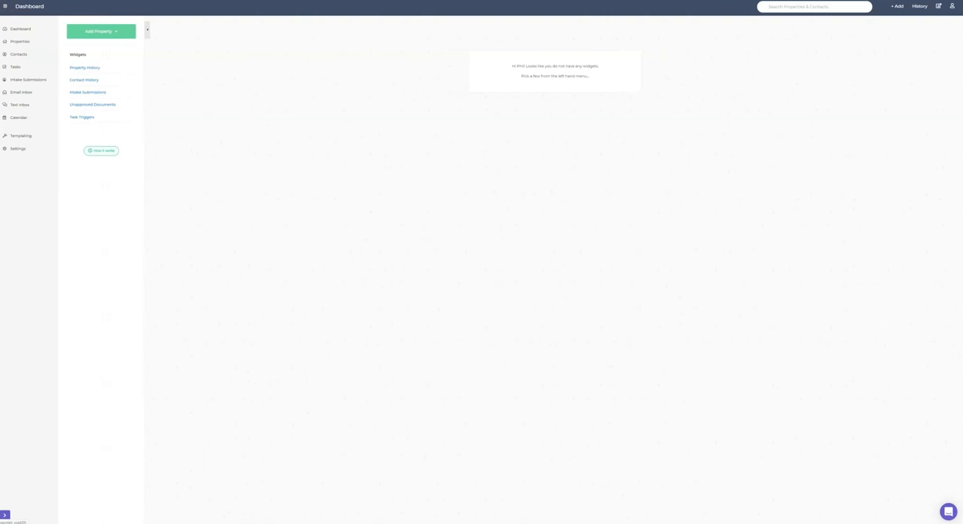